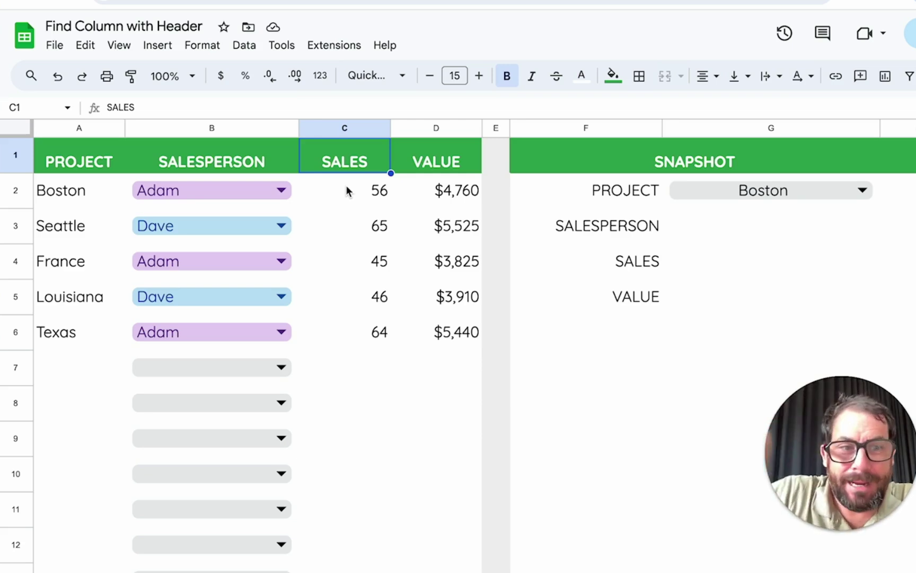
Review the table headers and the empty snapshot panel, then set the G2 project to Seattle.
{"action": "left_click", "coordinate": [94, 164]}
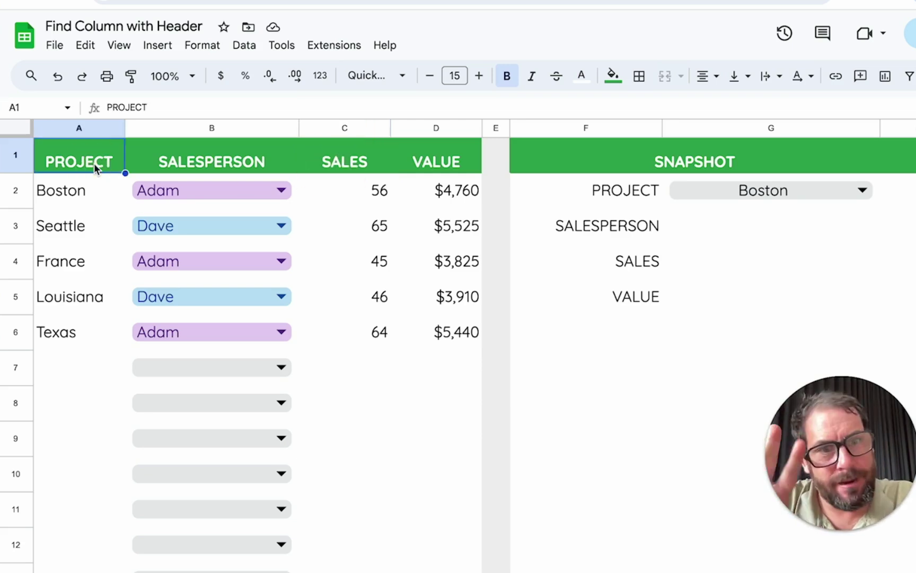
{"action": "left_click", "coordinate": [239, 162]}
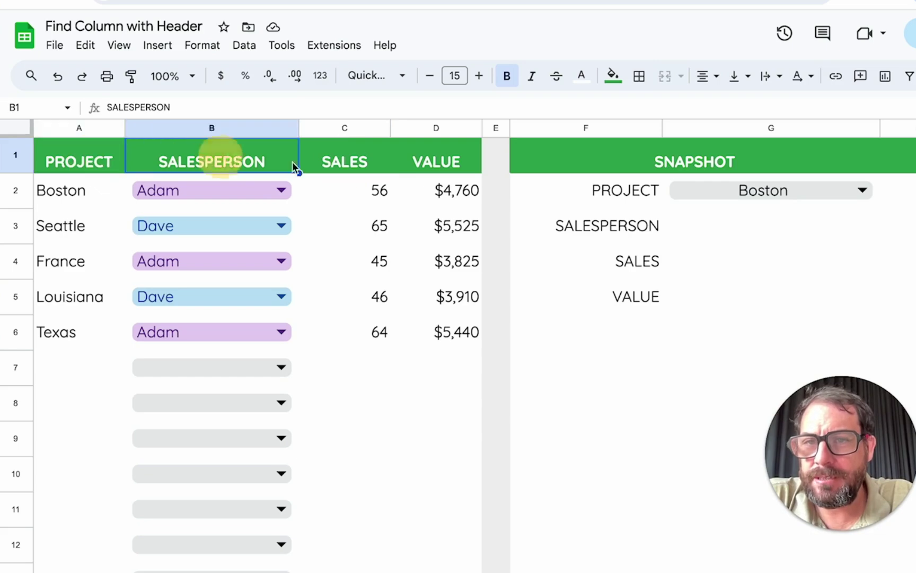
{"action": "left_click", "coordinate": [350, 162]}
{"action": "left_click", "coordinate": [440, 162]}
{"action": "left_click", "coordinate": [690, 148]}
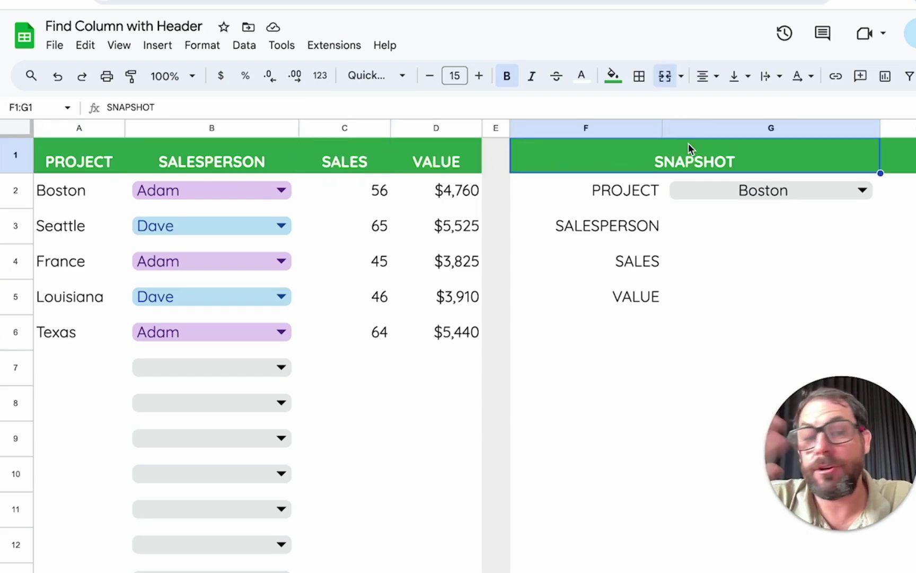
{"action": "left_click", "coordinate": [741, 212]}
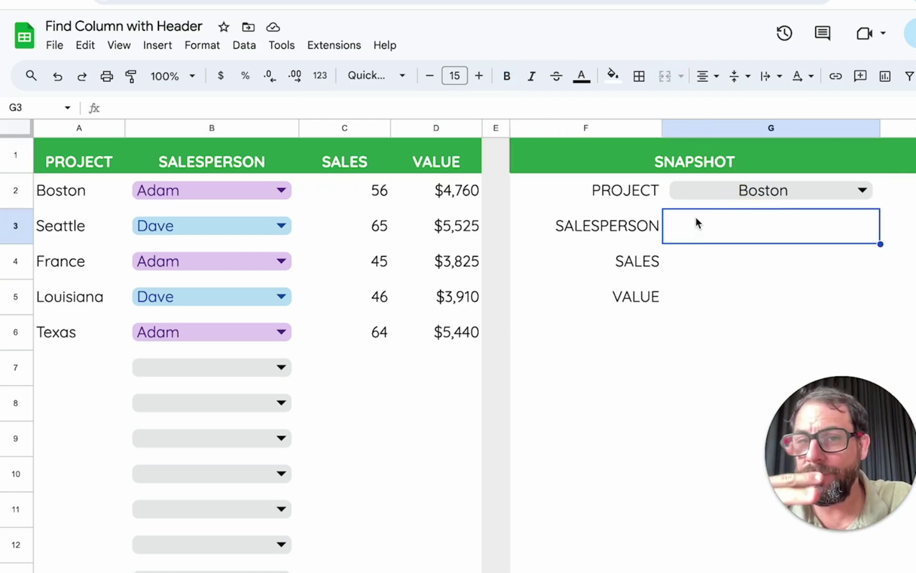
{"action": "left_click", "coordinate": [755, 195]}
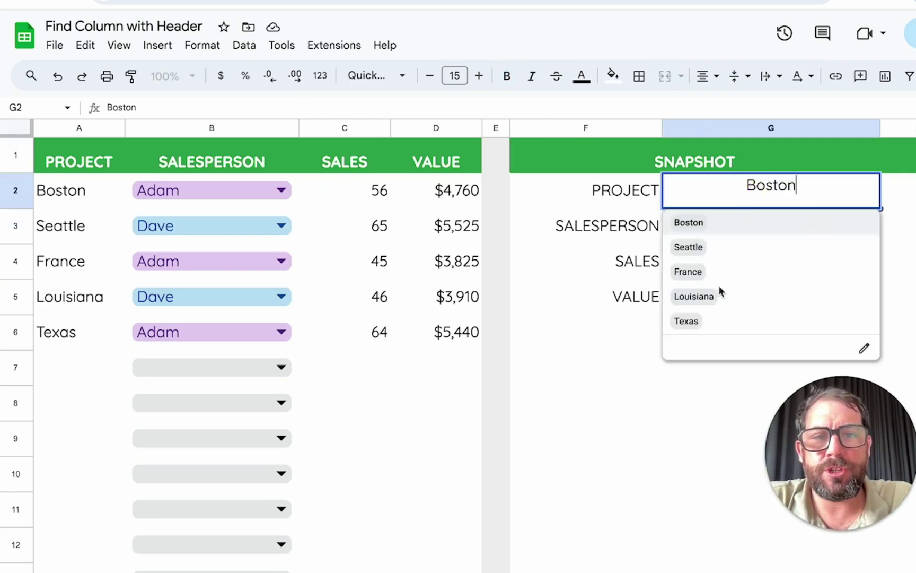
{"action": "left_click", "coordinate": [727, 249]}
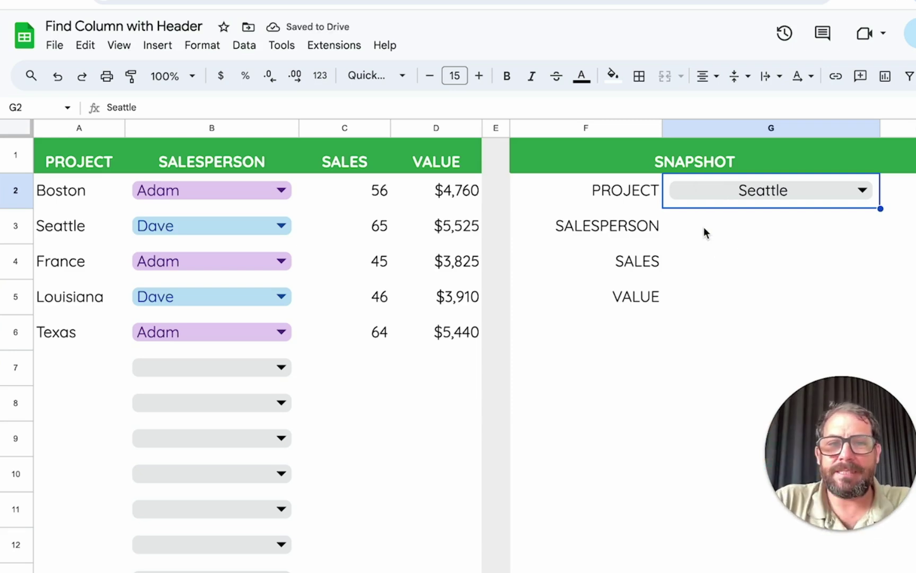
Enter =VLOOKUP(G2,A:D,2,FALSE) in G3 so it returns Seattle's salesperson, Dave.
{"action": "left_click", "coordinate": [706, 233]}
{"action": "type", "text": "=VLOOKUP("}
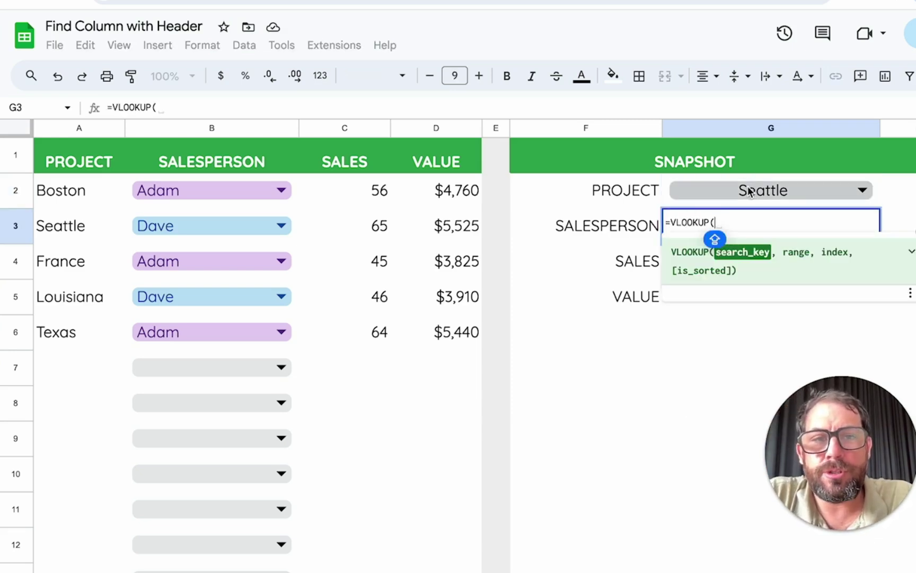
{"action": "type", "text": "G2"}
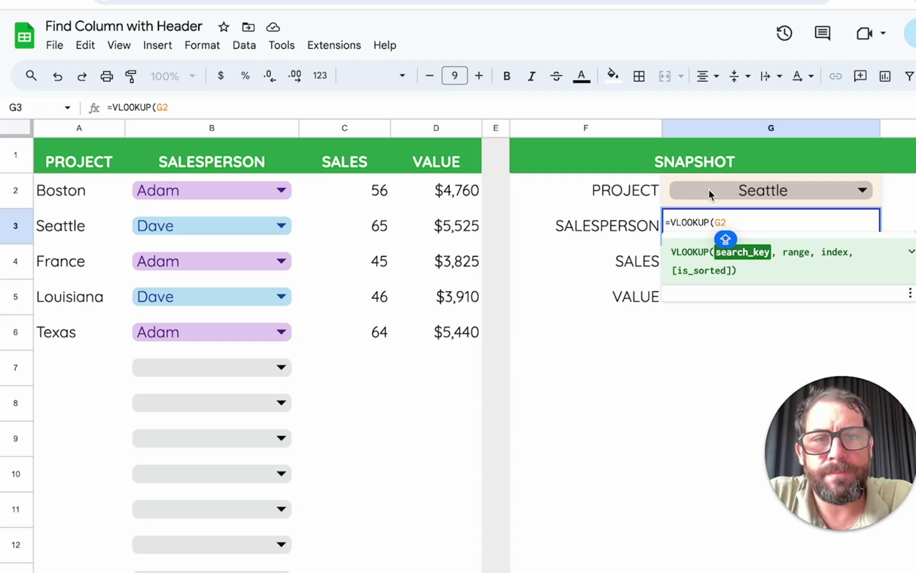
{"action": "type", "text": ","}
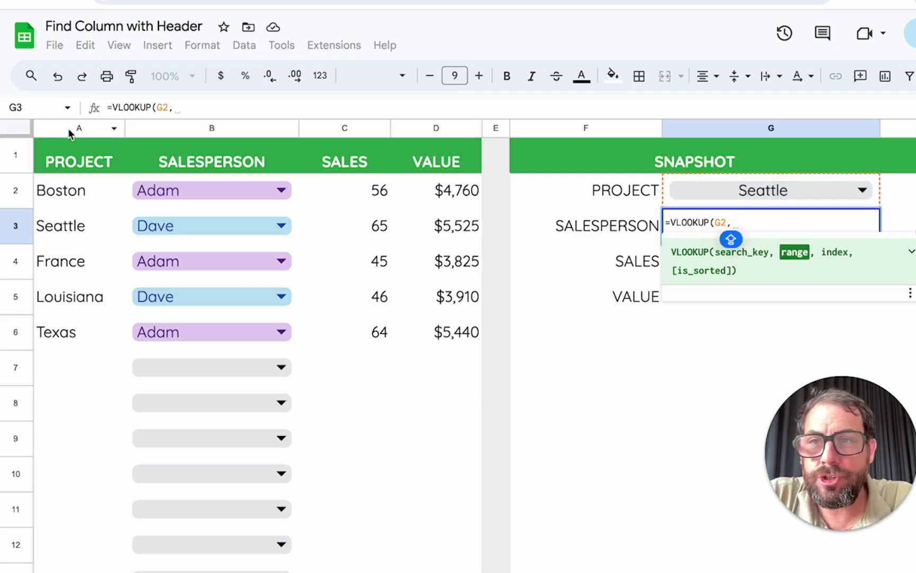
{"action": "type", "text": "A:D"}
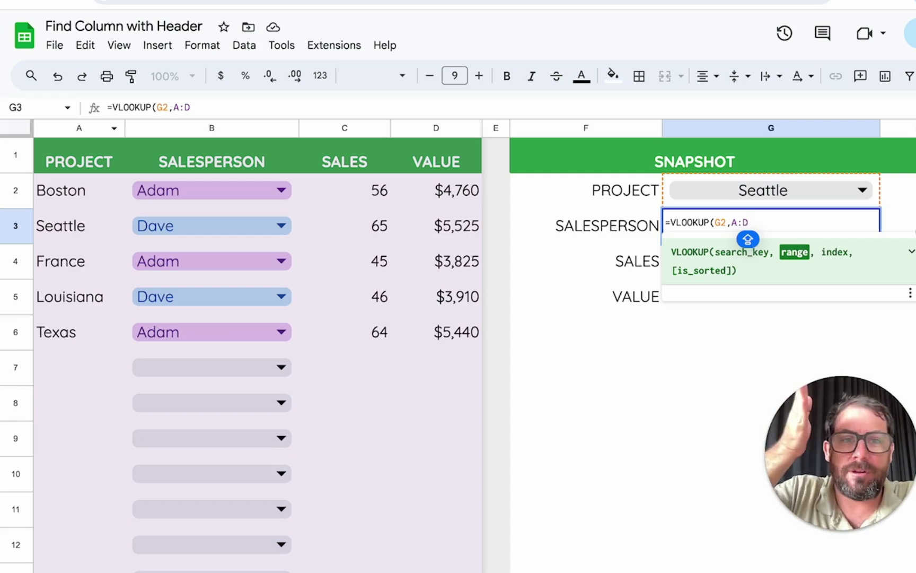
{"action": "type", "text": ","}
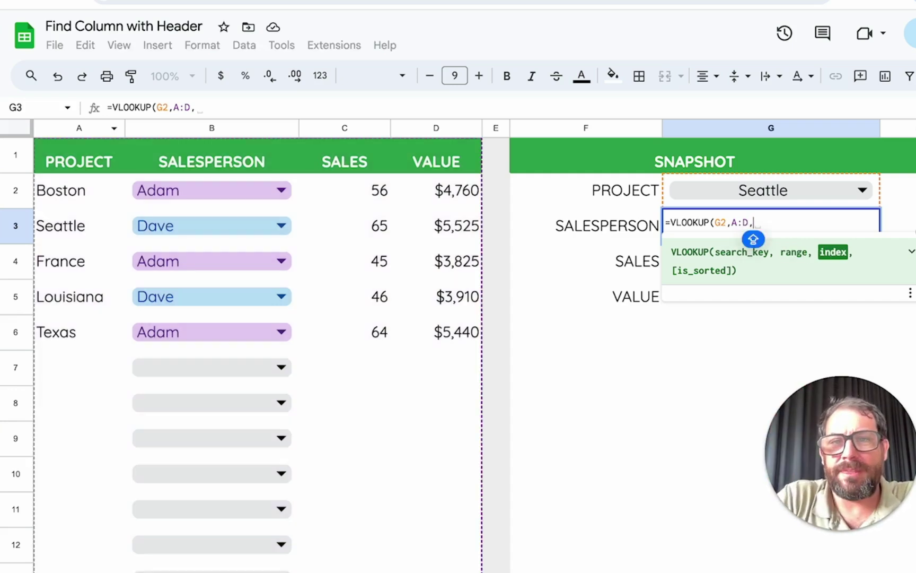
{"action": "type", "text": "2"}
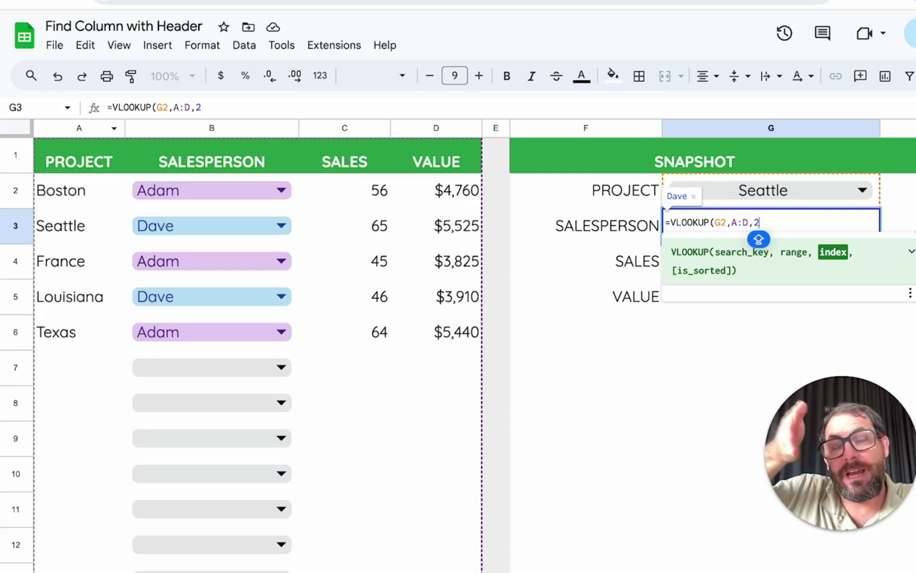
{"action": "type", "text": ","}
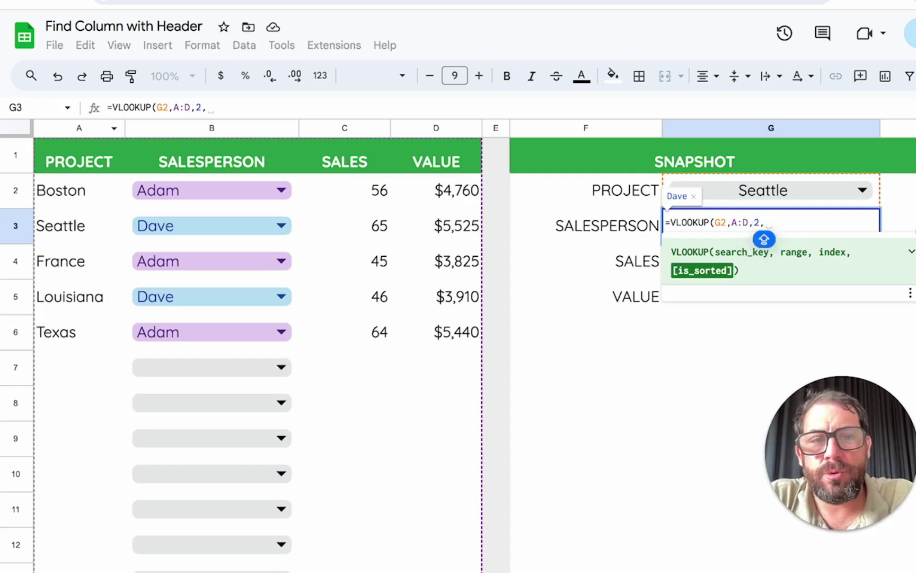
{"action": "type", "text": "FALSE)"}
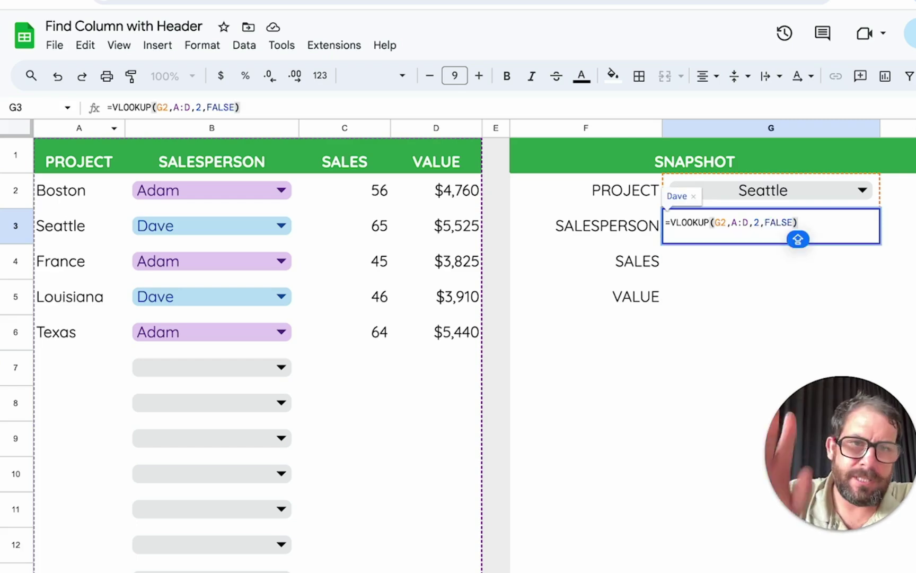
{"action": "key", "text": "Return"}
Lock G3's project reference as $G$2 and fill the lookup into G4:G5.
{"action": "double_click", "coordinate": [728, 223]}
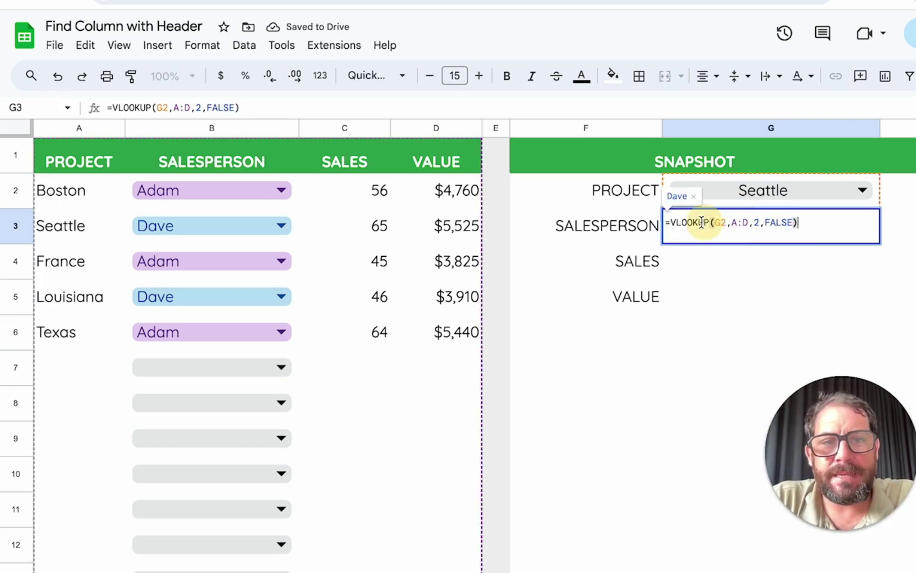
{"action": "left_click", "coordinate": [721, 223]}
{"action": "type", "text": "$G"}
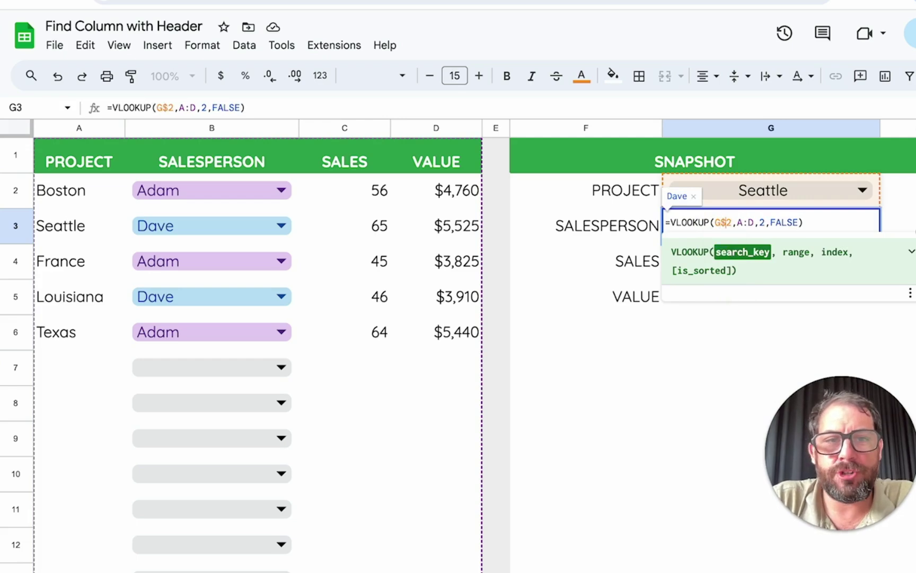
{"action": "type", "text": "$"}
{"action": "key", "text": "Return"}
{"action": "key", "text": "ctrl+Return"}
Change the column index to 3 in the SALES lookup and 4 in the VALUE lookup.
{"action": "double_click", "coordinate": [756, 267]}
{"action": "left_click", "coordinate": [767, 259]}
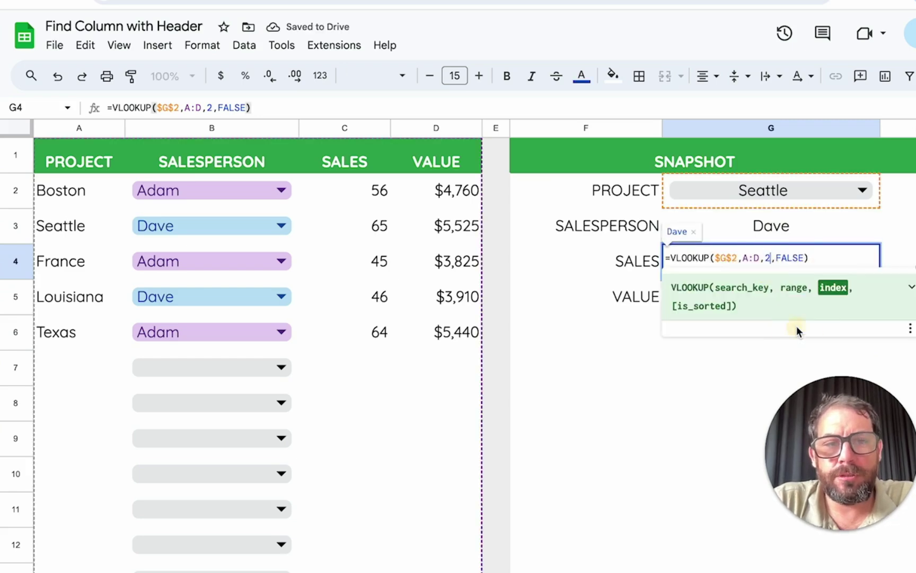
{"action": "key", "text": "BackSpace"}
{"action": "type", "text": "3"}
{"action": "key", "text": "Return"}
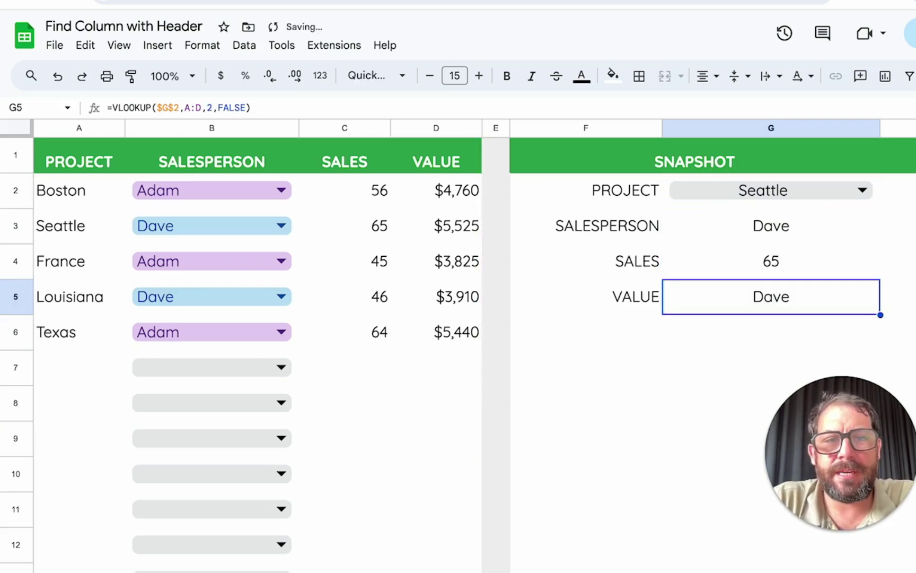
{"action": "double_click", "coordinate": [763, 308]}
{"action": "key", "text": "BackSpace"}
{"action": "type", "text": "4"}
{"action": "key", "text": "Return"}
{"action": "left_click", "coordinate": [631, 297]}
Switch the G2 project to Boston, then Louisiana, confirming G3:G5 show Dave, 46 and $3,910.
{"action": "left_click_drag", "start_coordinate": [625, 189], "coordinate": [753, 313]}
{"action": "left_click", "coordinate": [765, 197]}
{"action": "left_click", "coordinate": [732, 221]}
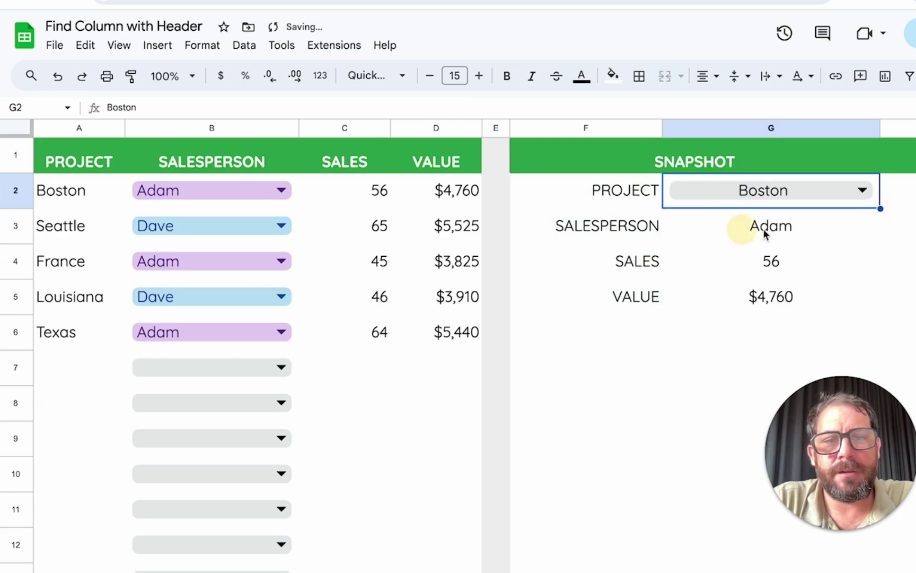
{"action": "left_click", "coordinate": [758, 228]}
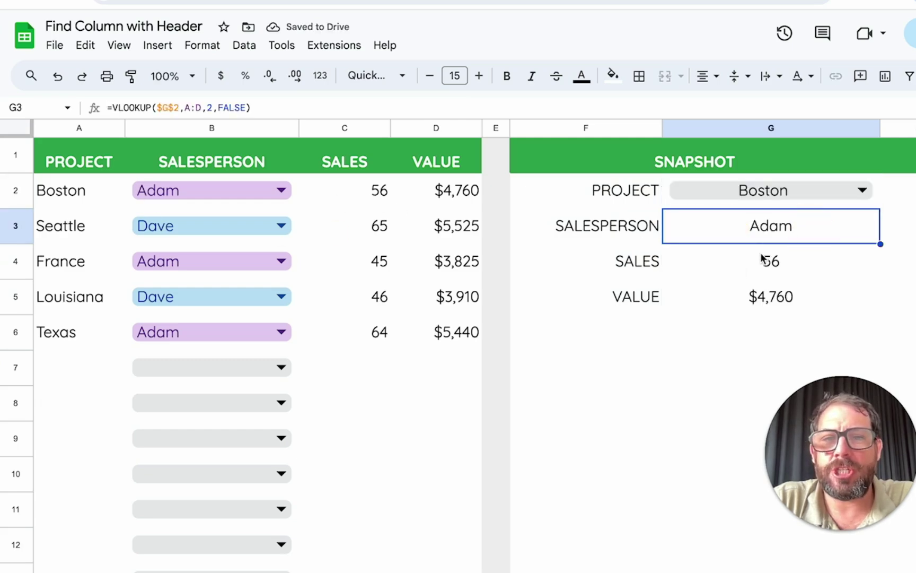
{"action": "left_click", "coordinate": [837, 197]}
{"action": "left_click", "coordinate": [756, 297]}
{"action": "left_click", "coordinate": [669, 273]}
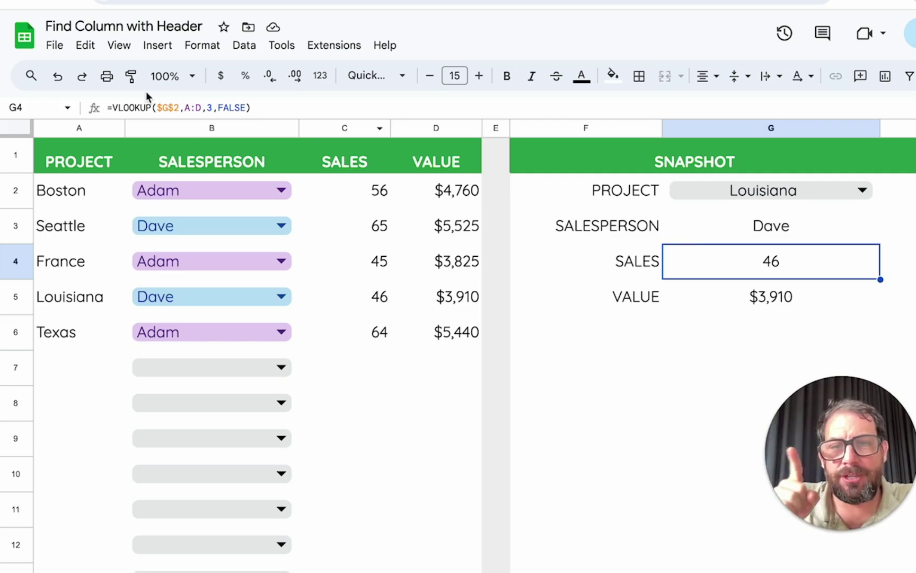
Drag the SALES column into column B, ahead of SALESPERSON.
{"action": "left_click", "coordinate": [347, 126]}
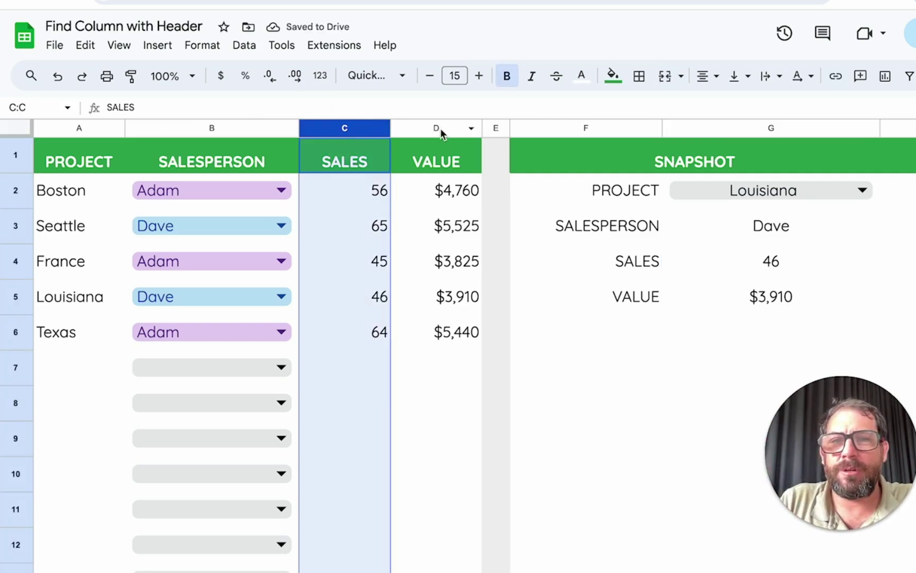
{"action": "left_click", "coordinate": [340, 127]}
{"action": "left_click_drag", "start_coordinate": [340, 126], "coordinate": [173, 145]}
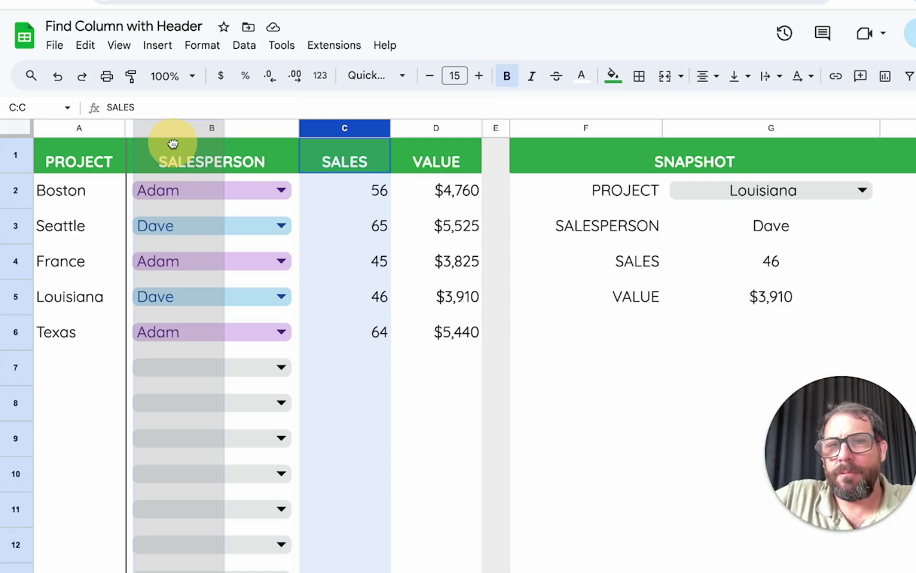
{"action": "left_click_drag", "start_coordinate": [173, 144], "coordinate": [173, 141]}
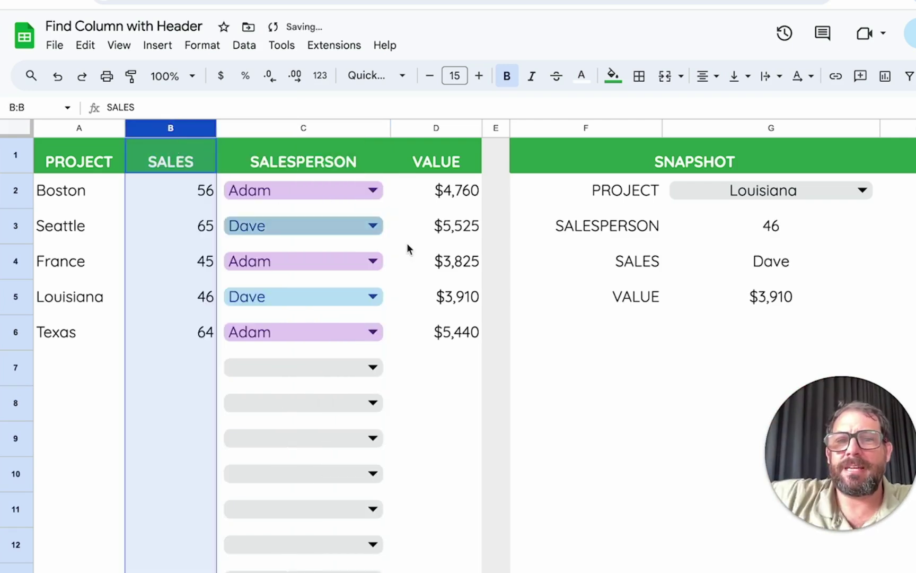
Inspect the SALESPERSON lookup in G3, then move SALES back to the right of SALESPERSON.
{"action": "left_click", "coordinate": [770, 227]}
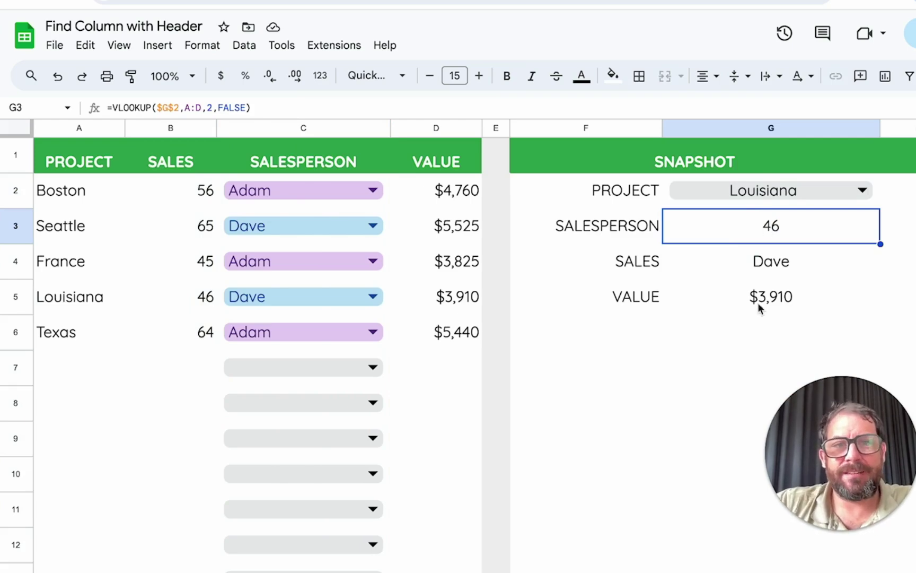
{"action": "left_click", "coordinate": [599, 235]}
{"action": "left_click", "coordinate": [695, 238]}
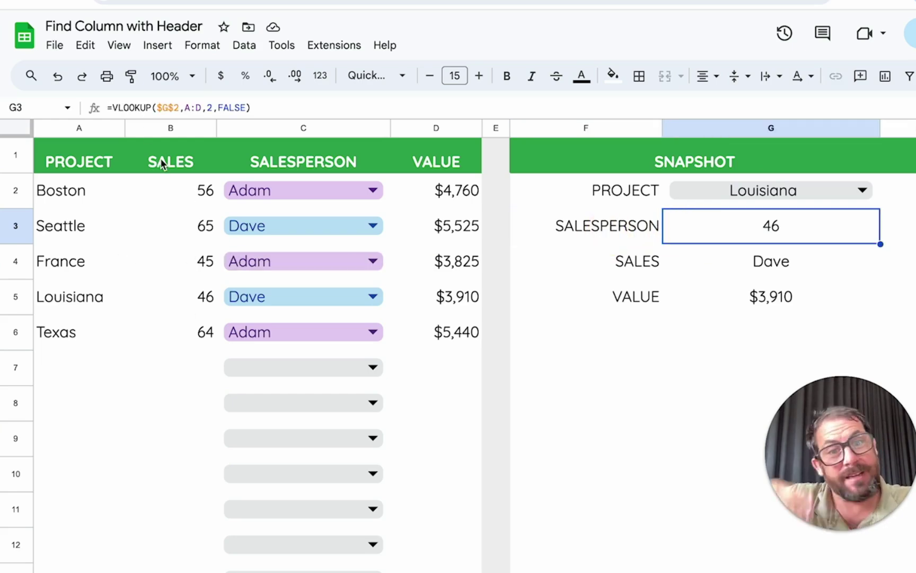
{"action": "left_click", "coordinate": [177, 129]}
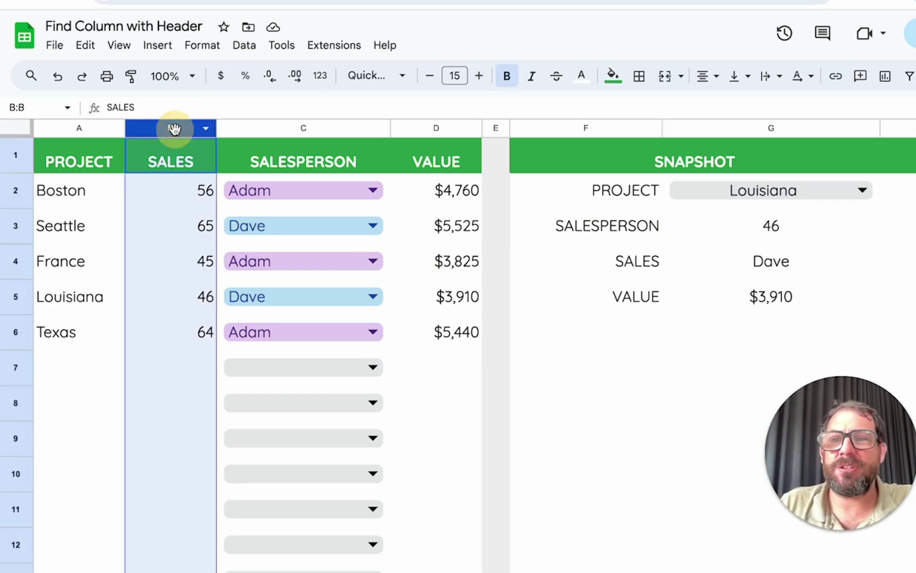
{"action": "left_click_drag", "start_coordinate": [178, 128], "coordinate": [289, 138]}
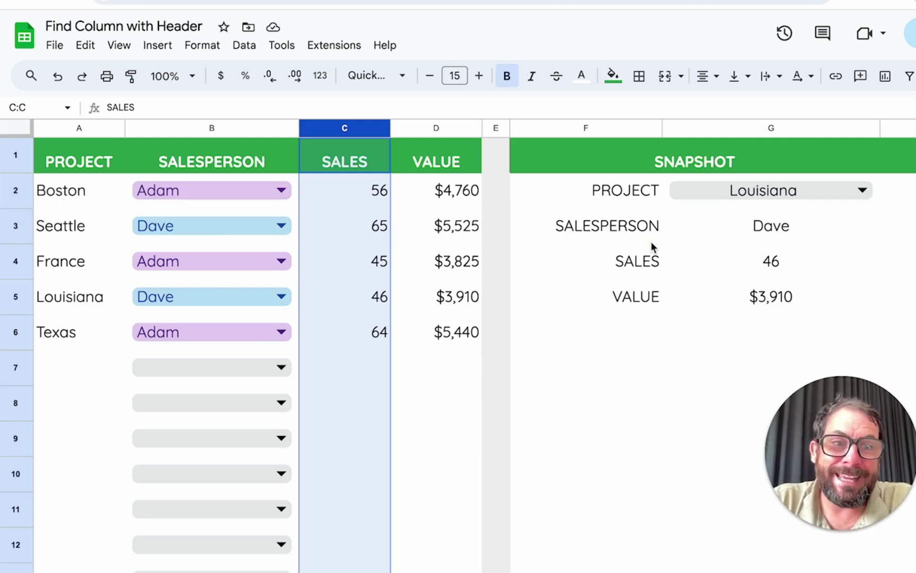
In G3's formula, replace the column index 2 with a MATCH( call, initially pointing at F3.
{"action": "left_click", "coordinate": [784, 231]}
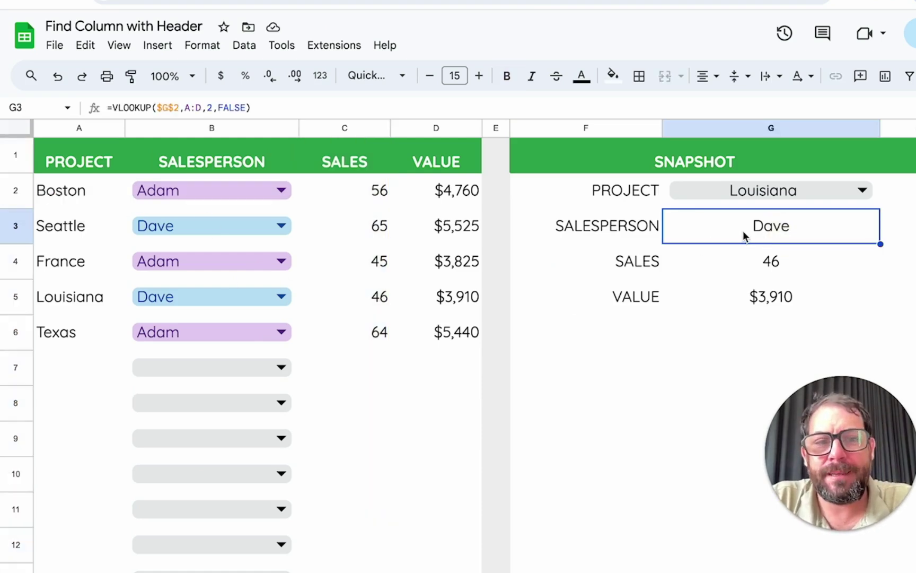
{"action": "double_click", "coordinate": [743, 230]}
{"action": "left_click", "coordinate": [769, 222]}
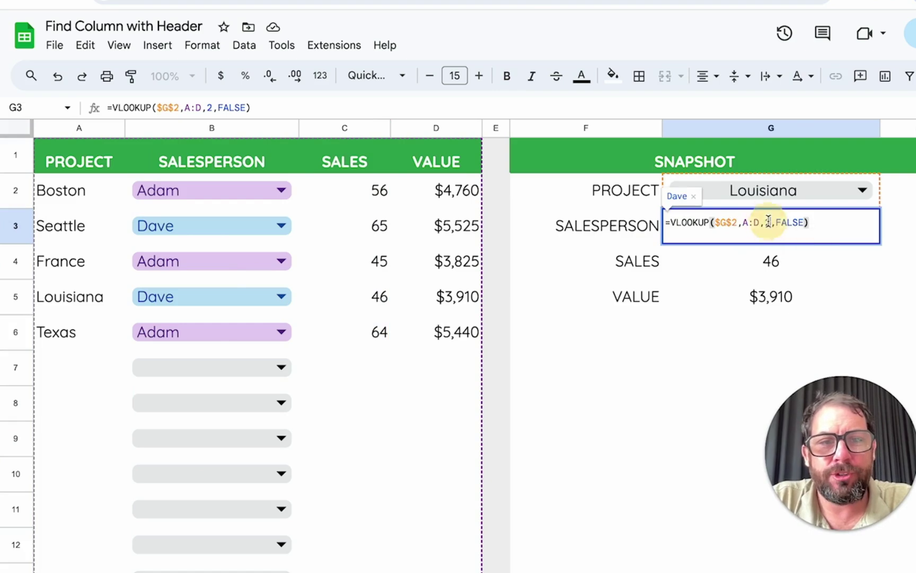
{"action": "double_click", "coordinate": [769, 221]}
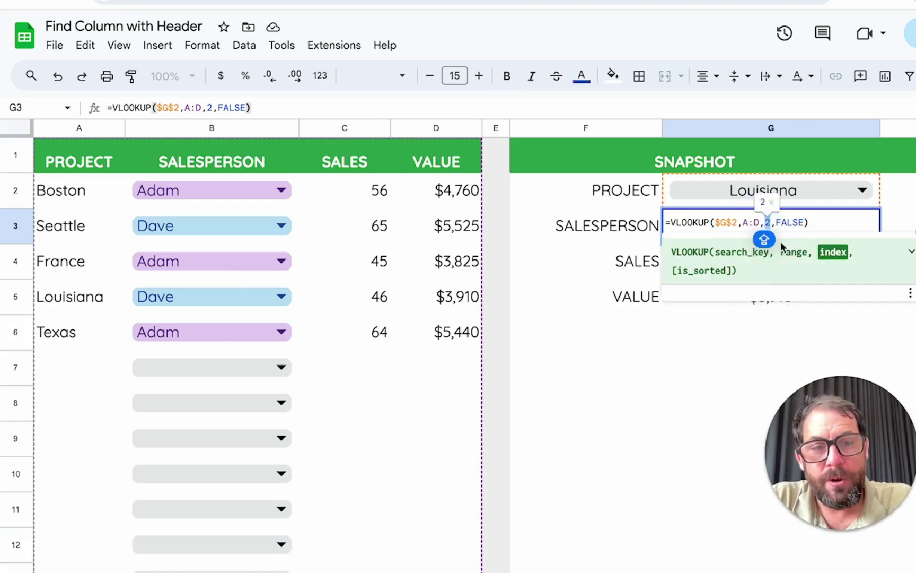
{"action": "type", "text": "MATCH("}
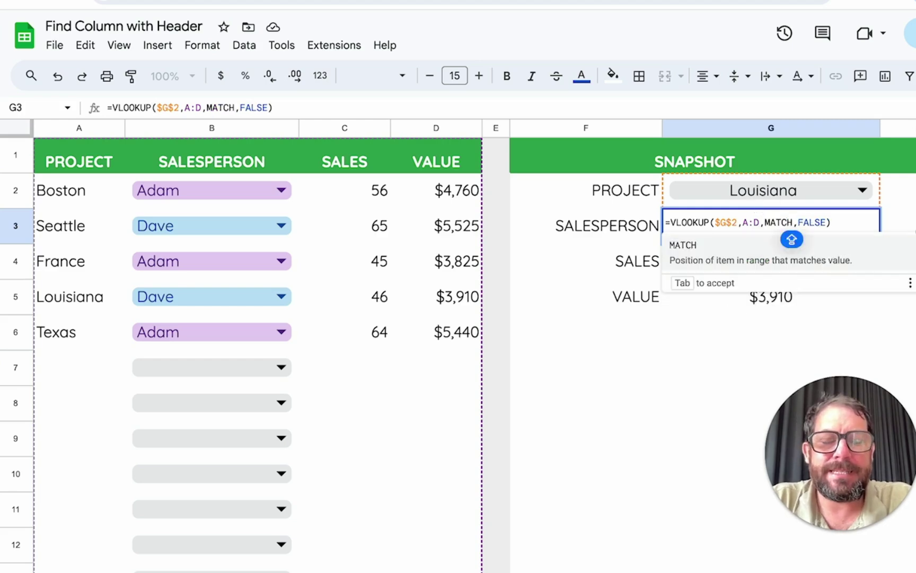
{"action": "key", "text": "Caps_Lock"}
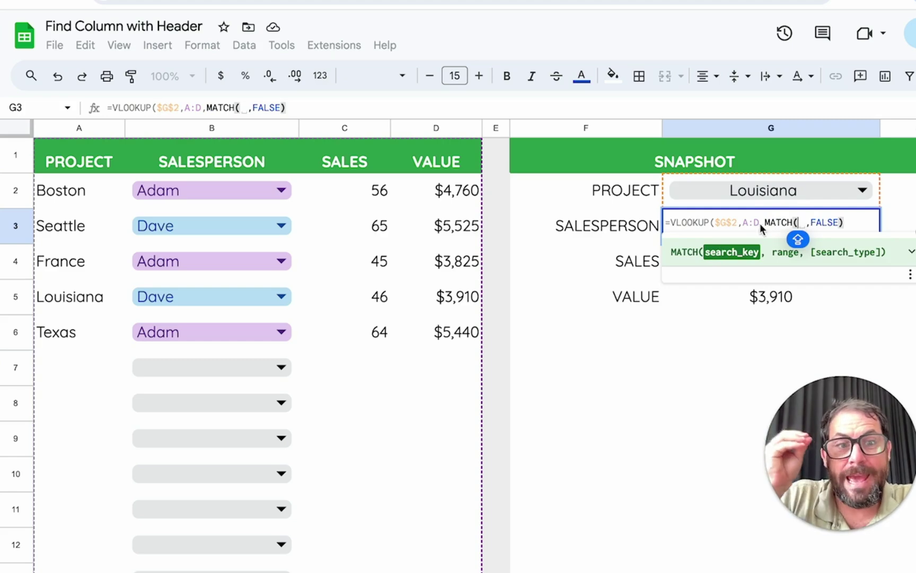
{"action": "left_click", "coordinate": [621, 225]}
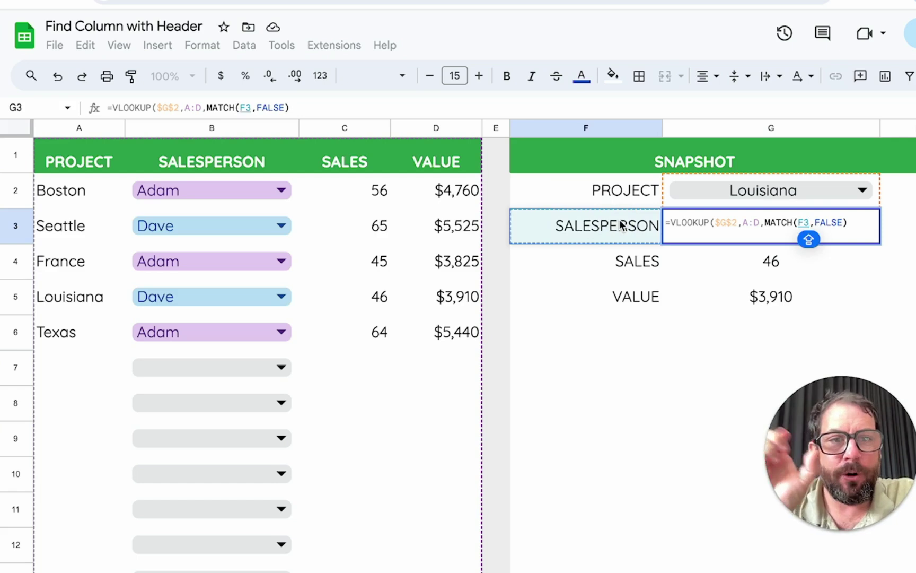
{"action": "type", "text": ","}
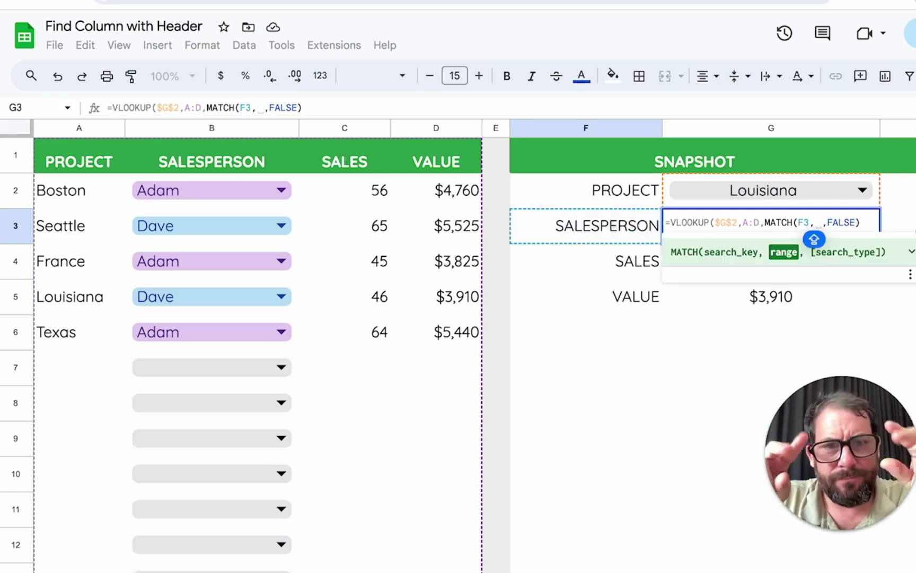
Complete the index as MATCH("SALESPERSON",A1:D1,0), with G3 still returning Dave.
{"action": "key", "text": "BackSpace"}
{"action": "key", "text": "BackSpace"}
{"action": "key", "text": "BackSpace"}
{"action": "type", "text": "\"SALESPERSON\","}
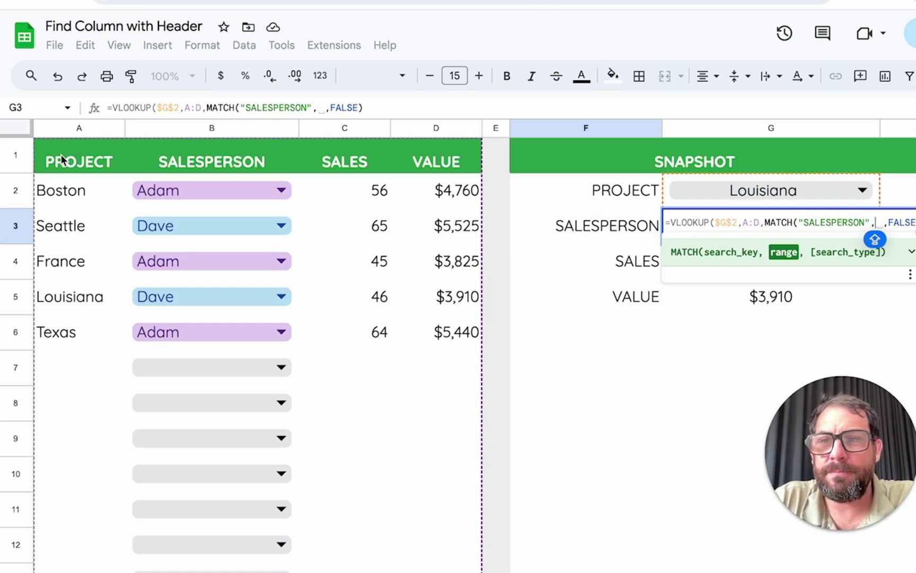
{"action": "left_click_drag", "start_coordinate": [61, 155], "coordinate": [443, 155]}
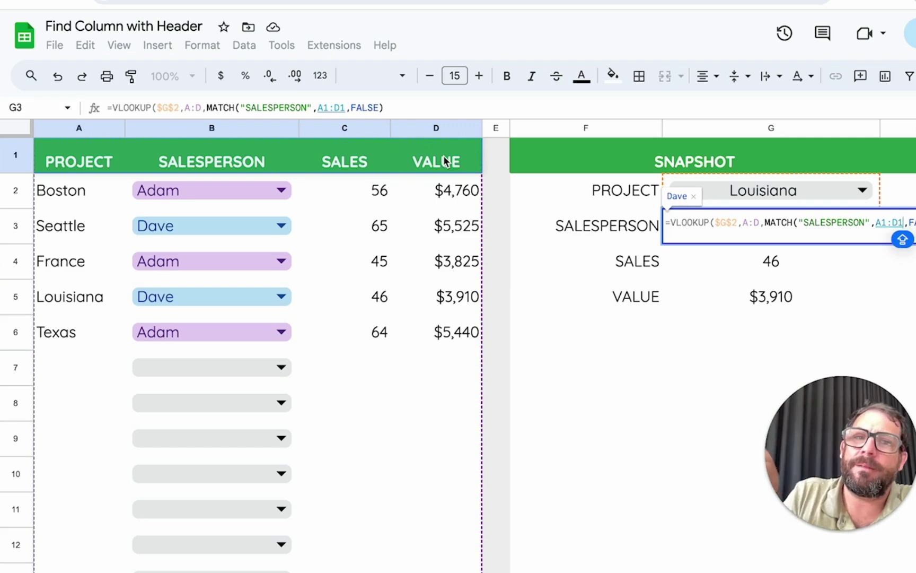
{"action": "type", "text": ","}
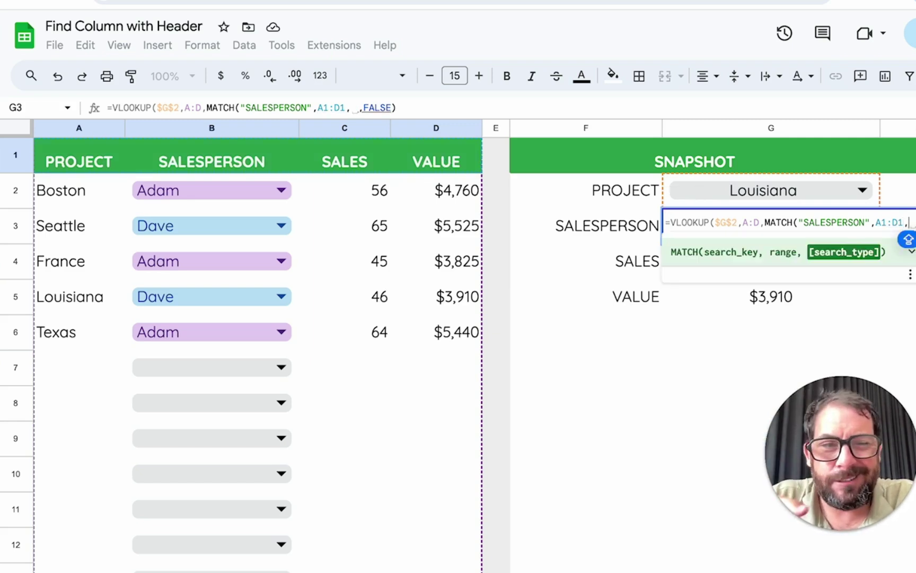
{"action": "type", "text": "0)"}
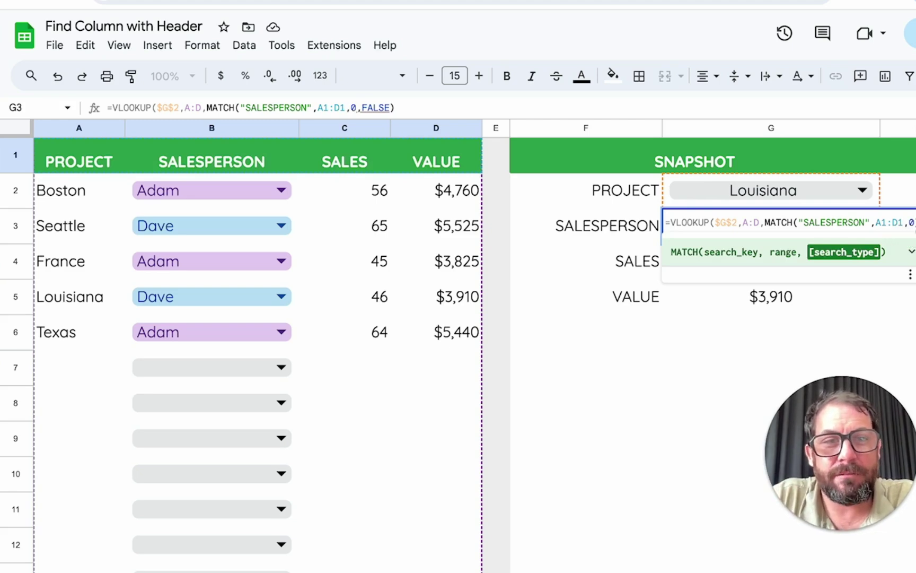
{"action": "key", "text": "Return"}
Replace the quoted "SALESPERSON" in G3's MATCH with a reference to label cell F3.
{"action": "key", "text": "Up"}
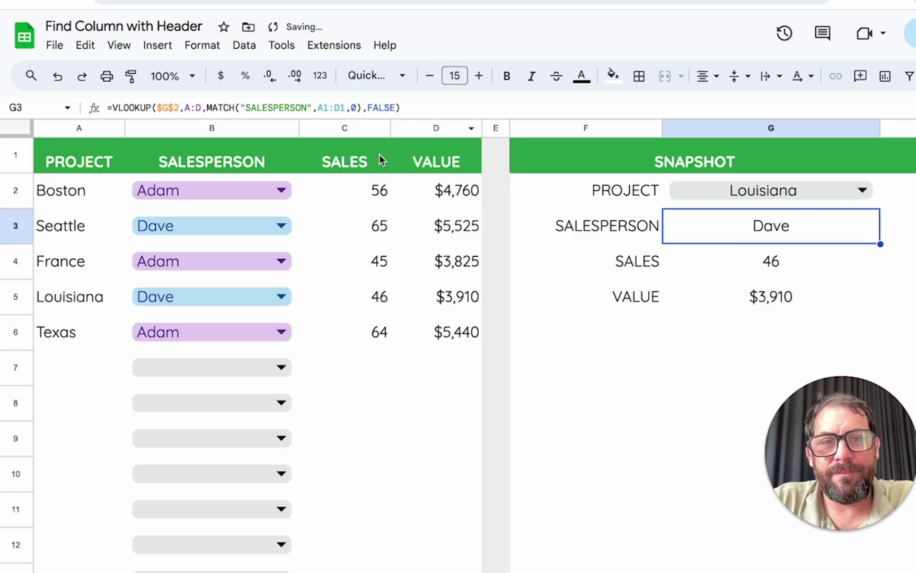
{"action": "double_click", "coordinate": [695, 227]}
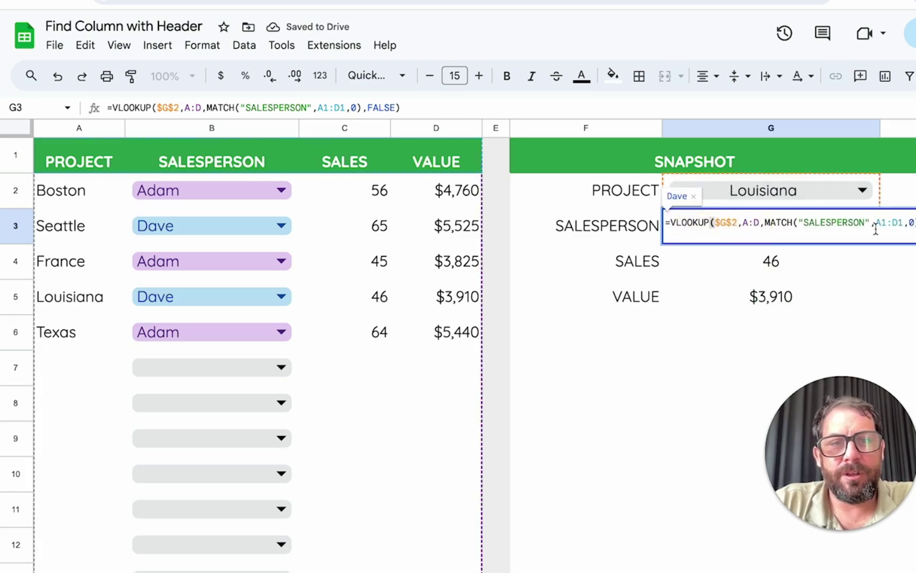
{"action": "left_click_drag", "start_coordinate": [870, 222], "coordinate": [798, 222]}
{"action": "type", "text": "F3"}
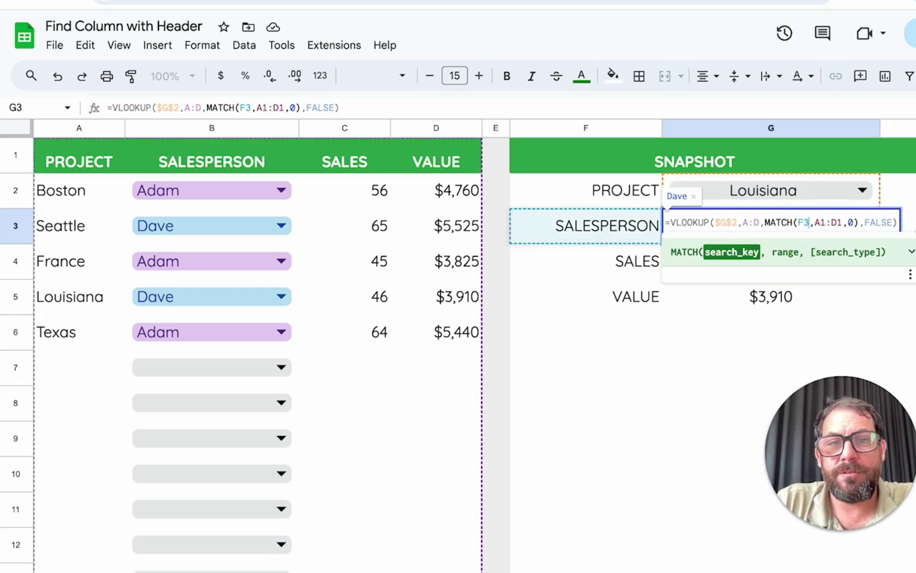
{"action": "key", "text": "Return"}
{"action": "left_click", "coordinate": [766, 223]}
{"action": "left_click", "coordinate": [592, 232]}
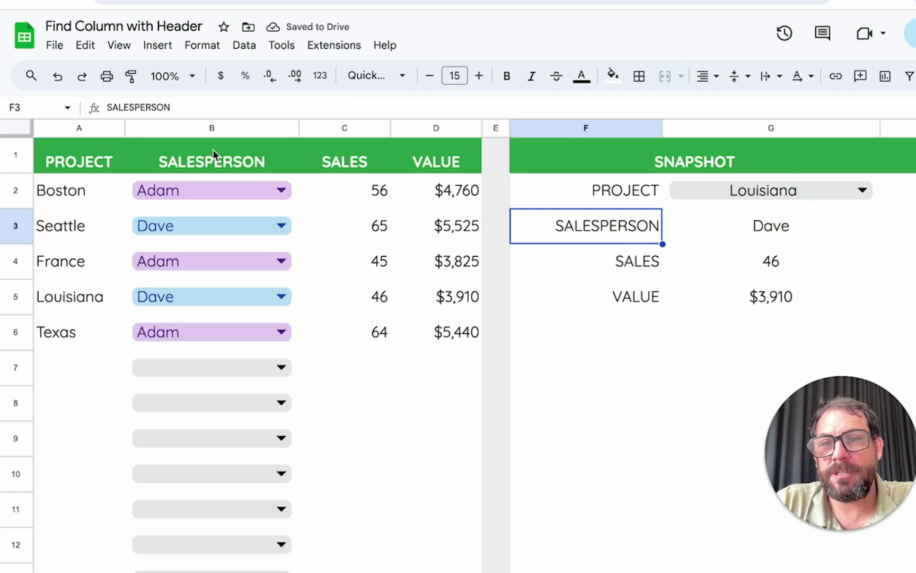
{"action": "left_click", "coordinate": [240, 129]}
Move SALESPERSON right of SALES, and give G4 G3's MATCH formula using label F4.
{"action": "left_click_drag", "start_coordinate": [241, 128], "coordinate": [350, 128]}
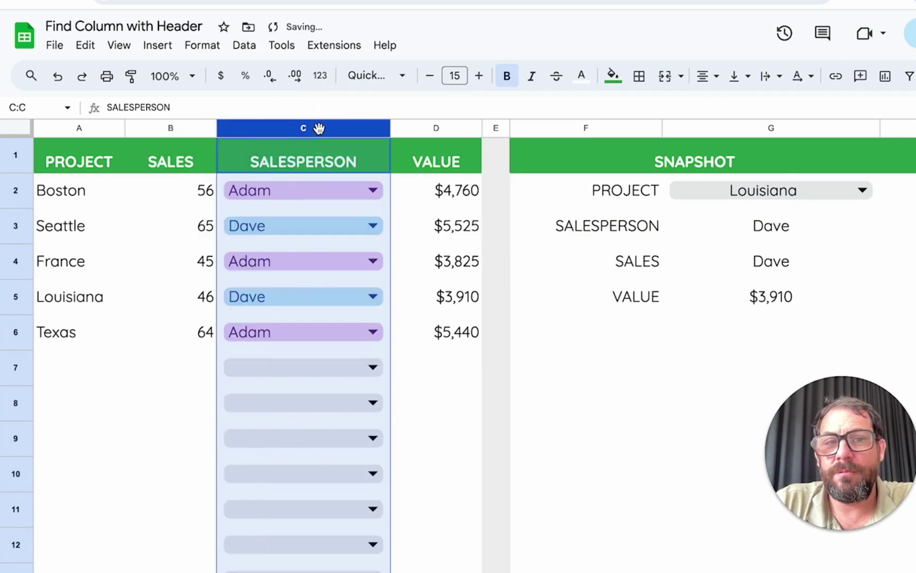
{"action": "left_click", "coordinate": [781, 275]}
{"action": "left_click", "coordinate": [792, 227]}
{"action": "double_click", "coordinate": [792, 226]}
{"action": "left_click", "coordinate": [771, 262]}
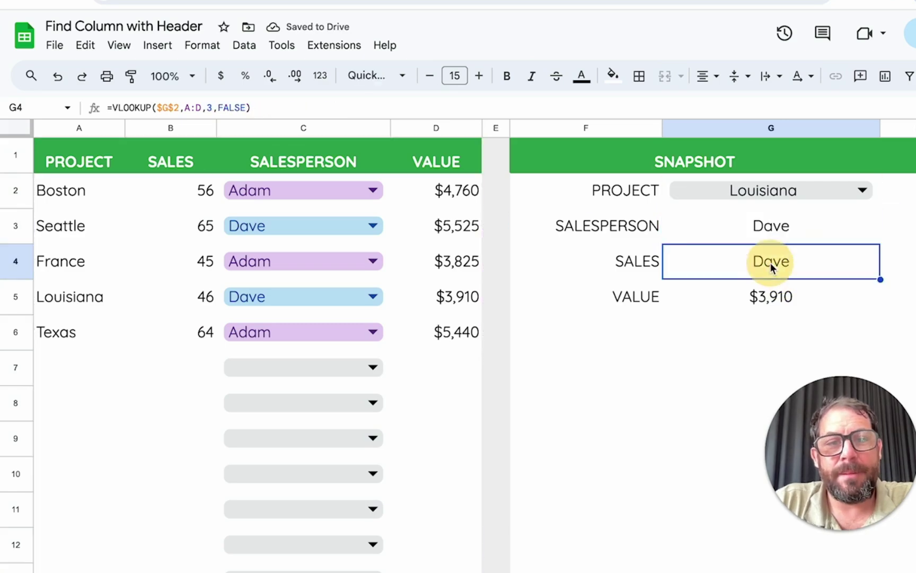
{"action": "double_click", "coordinate": [770, 263]}
{"action": "type", "text": "=VLOOKUP($G$2,A:D,MATCH(F3,A1:D1,0),FALSE)"}
{"action": "key", "text": "ctrl+a"}
{"action": "type", "text": "=VLOOKUP($G$2,A:D,MATCH(F3,A1:D1,0),FALSE)"}
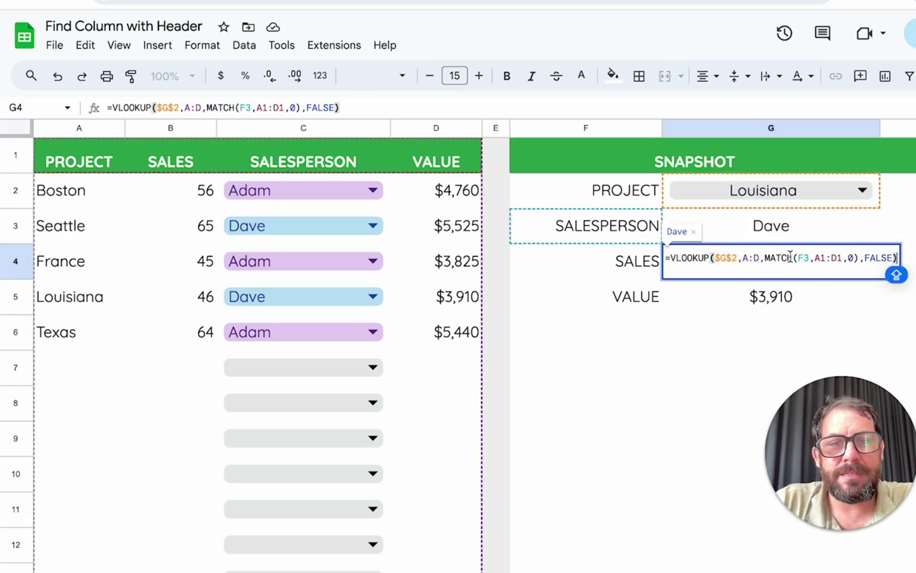
{"action": "left_click", "coordinate": [807, 256]}
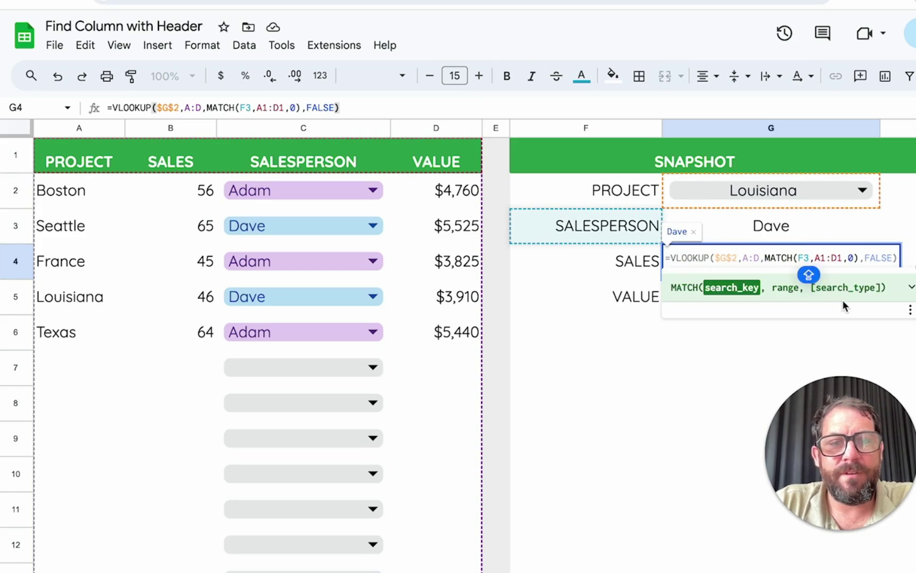
{"action": "key", "text": "BackSpace"}
{"action": "type", "text": "4"}
{"action": "key", "text": "Return"}
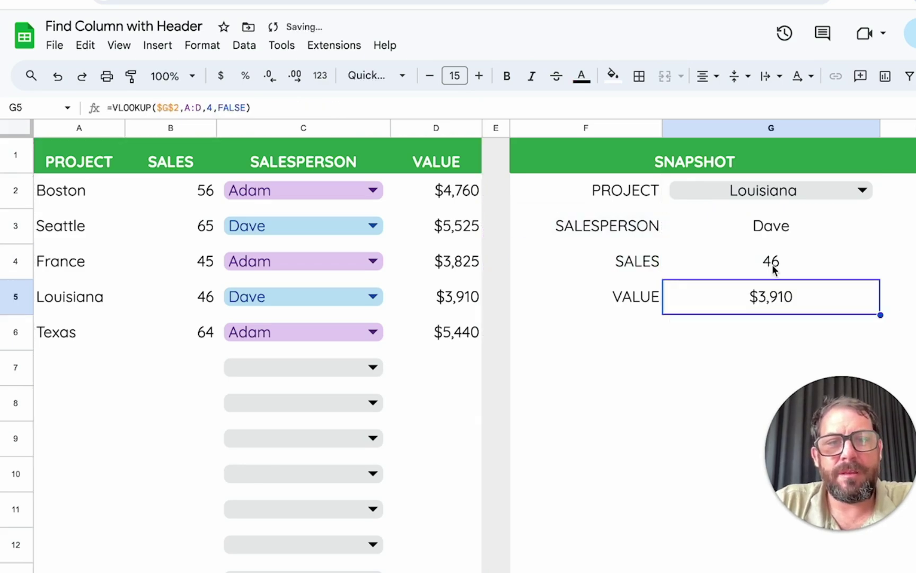
Replace G5's column index 4 with the MATCH lookup on label F5.
{"action": "left_click", "coordinate": [773, 265]}
{"action": "double_click", "coordinate": [764, 301]}
{"action": "double_click", "coordinate": [766, 297]}
{"action": "type", "text": "MATCH(F4,A1:D1,0)"}
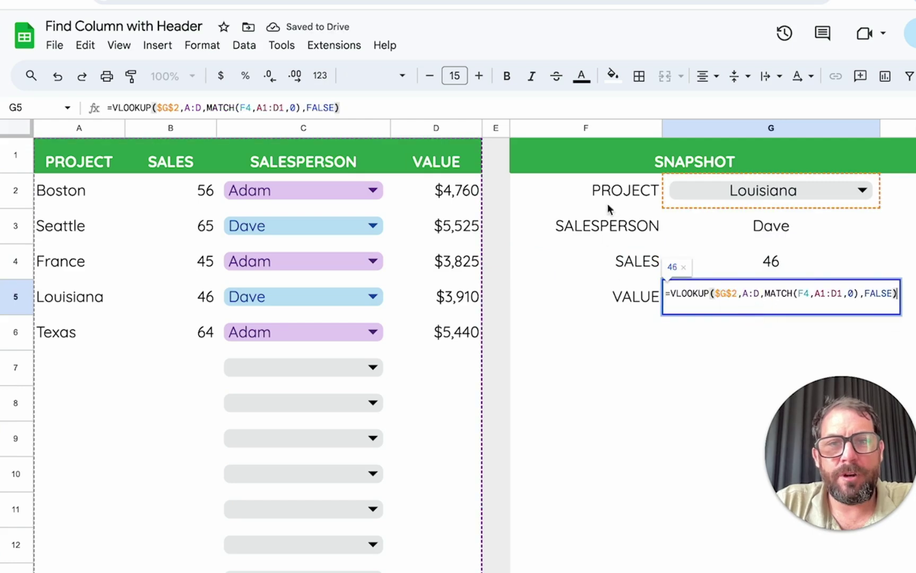
{"action": "key", "text": "Return"}
{"action": "key", "text": "Up"}
{"action": "left_click", "coordinate": [268, 126]}
{"action": "left_click_drag", "start_coordinate": [263, 127], "coordinate": [174, 125]}
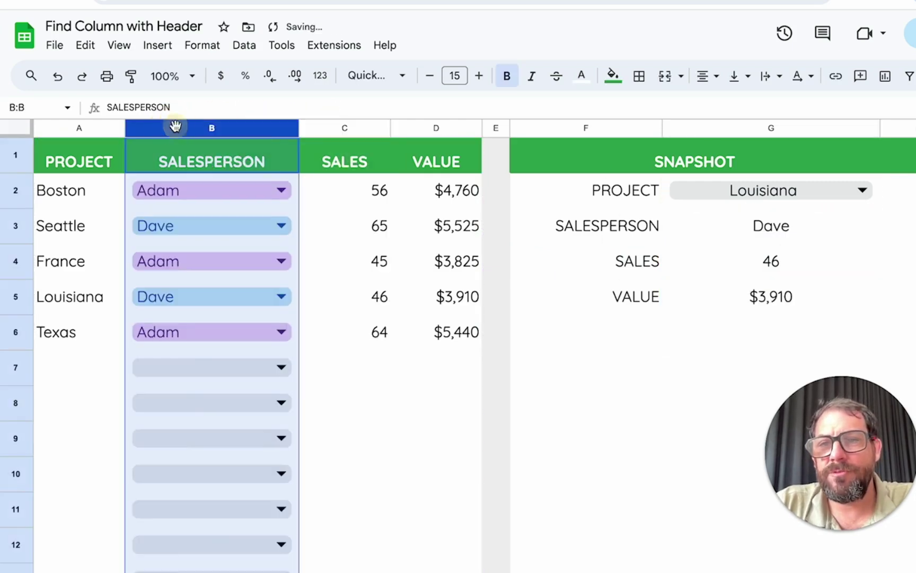
{"action": "left_click", "coordinate": [355, 129]}
{"action": "left_click_drag", "start_coordinate": [356, 129], "coordinate": [170, 127]}
{"action": "left_click", "coordinate": [741, 300]}
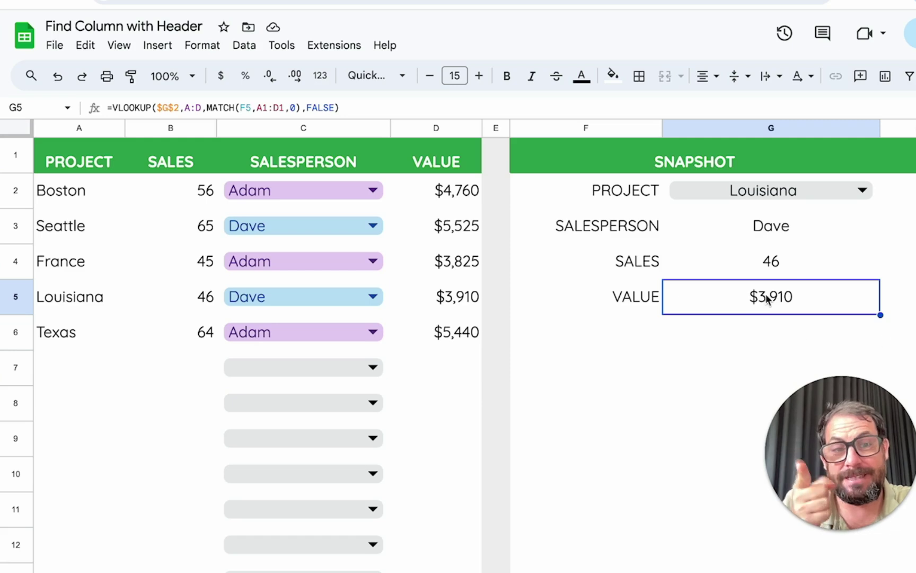
{"action": "left_click", "coordinate": [794, 253]}
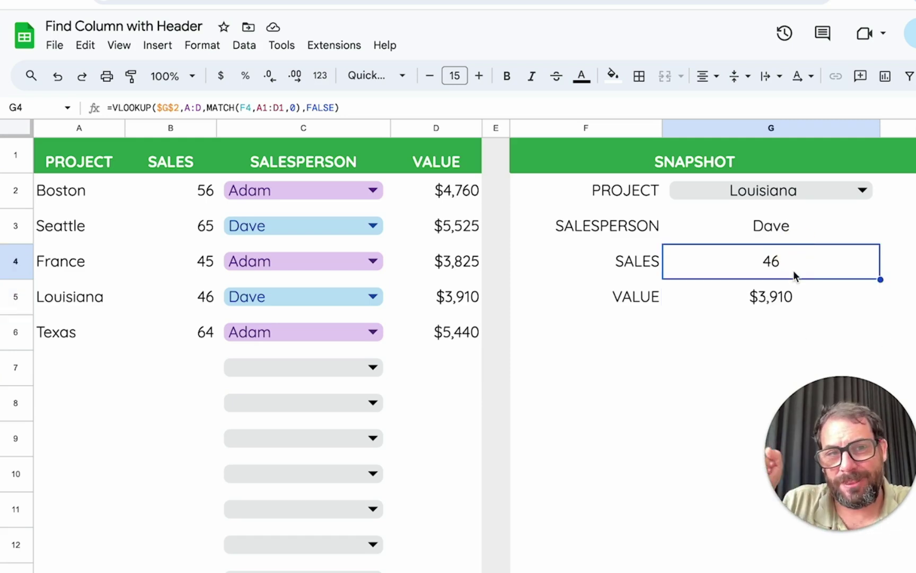